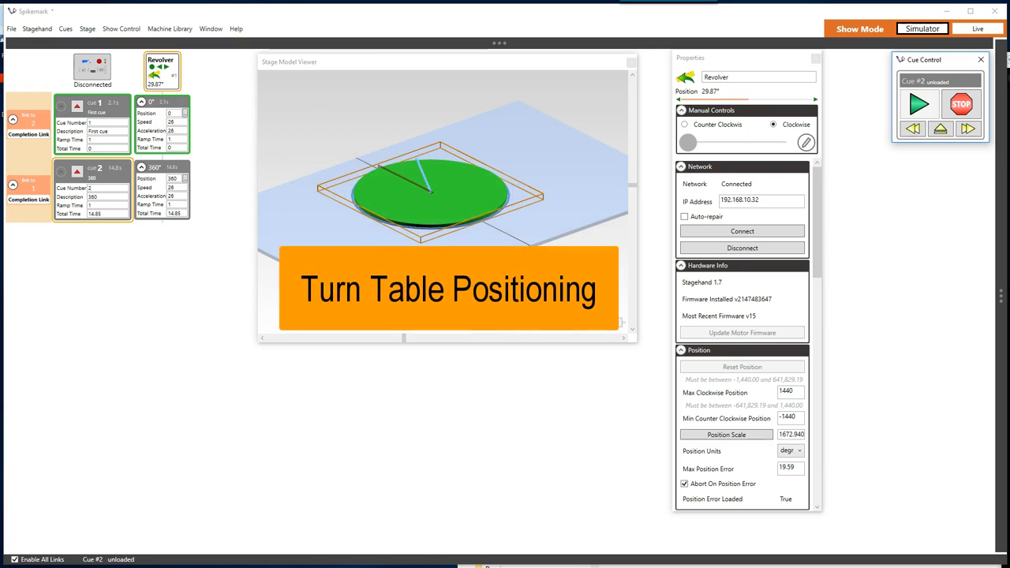
Run cue 2 in the simulator, turning the revolver to 356.95°
left_click(919, 103)
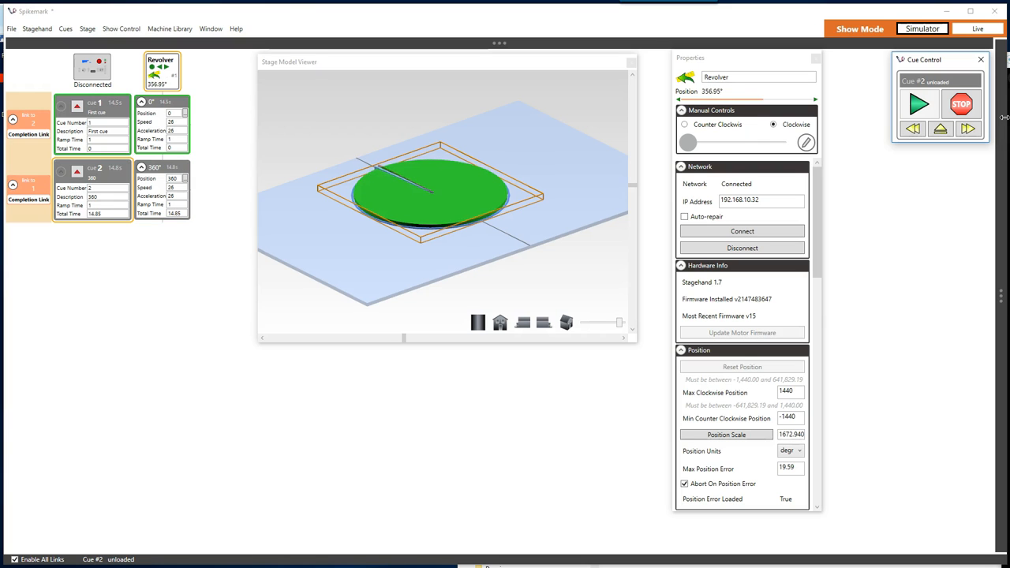
Stop the running cue before loading the Donut and Revolve Test File
left_click(964, 104)
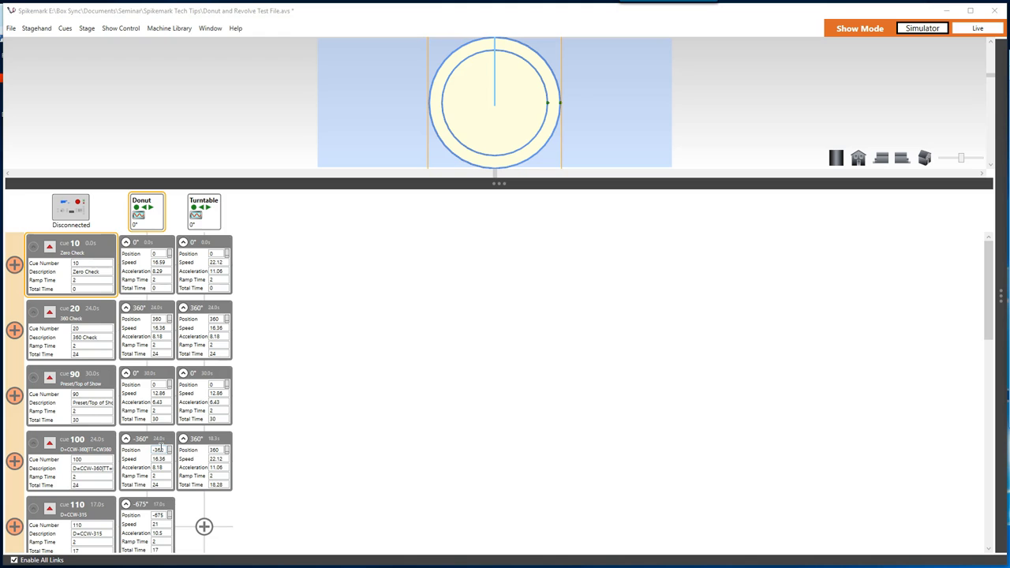
scroll(159, 447, "down", 1)
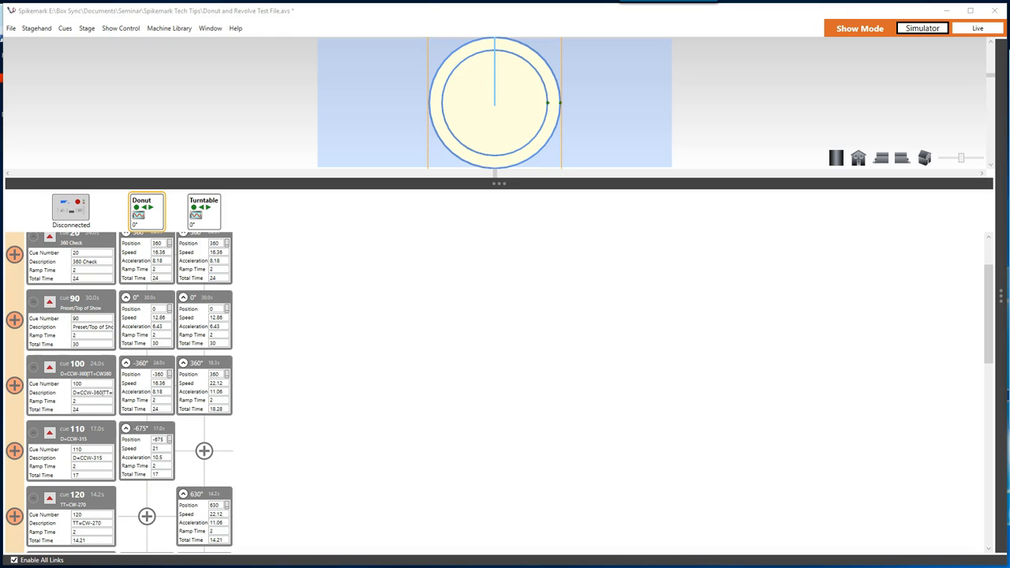
Describe cue 110 as D=CCW-300 and retarget its donut move from -675° to -660°
left_click(135, 447)
left_click(103, 457)
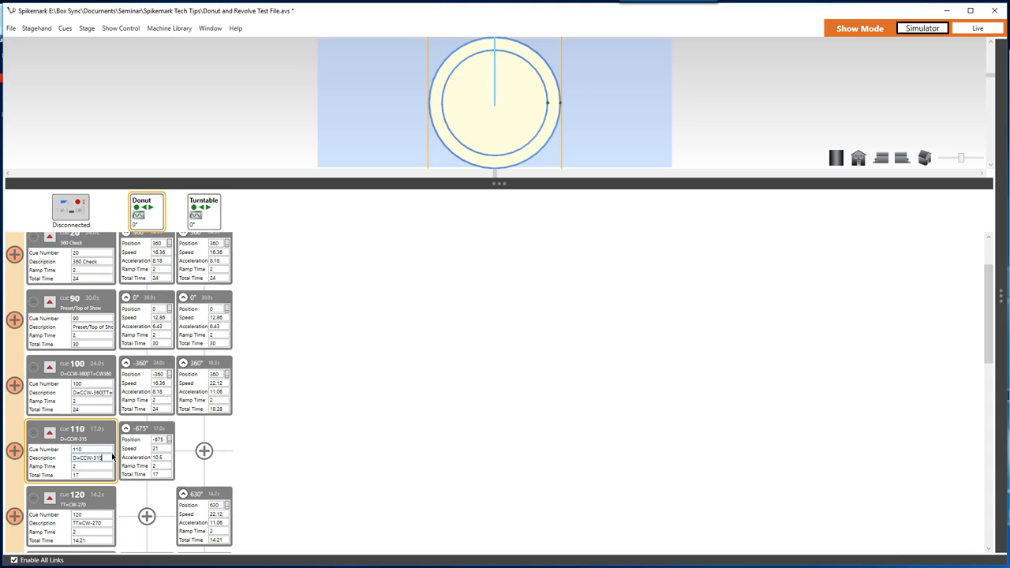
key("BackSpace")
key("BackSpace")
left_click(157, 439)
key("BackSpace")
key("BackSpace")
type("60")
key("Tab")
scroll(183, 479, "down", 1)
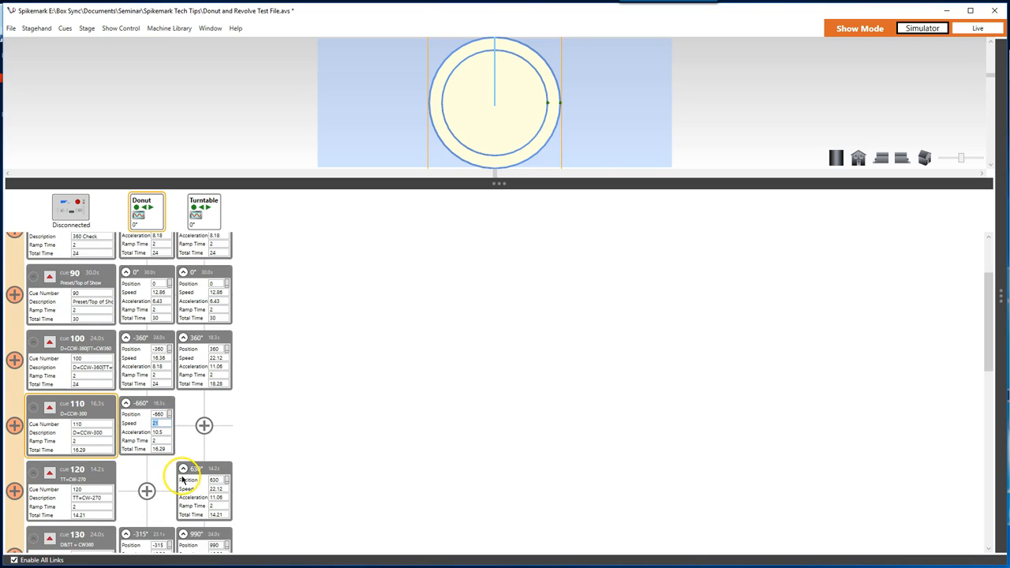
scroll(183, 480, "down", 1)
scroll(183, 480, "down", 1)
scroll(183, 480, "down", 1)
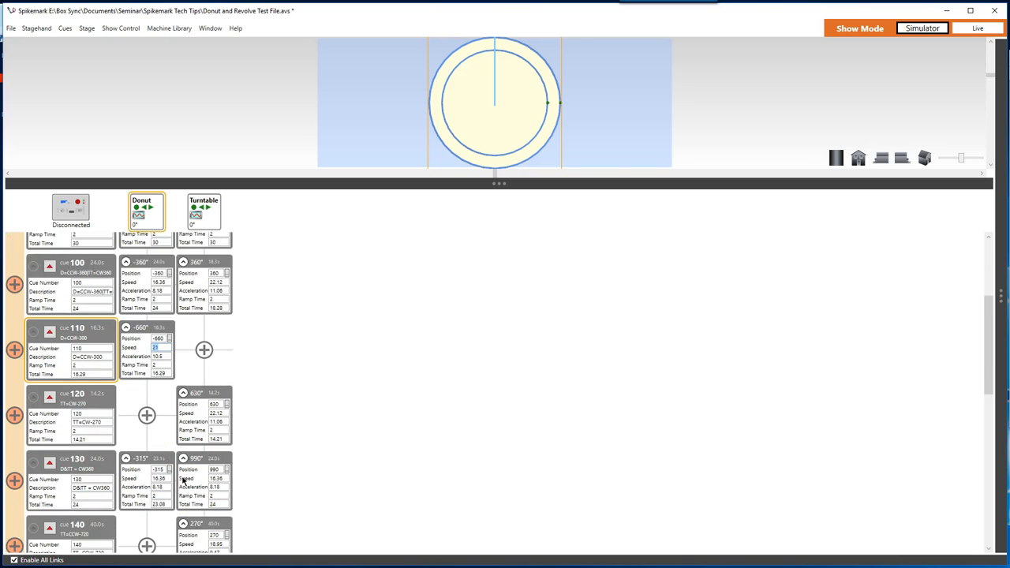
scroll(183, 480, "down", 2)
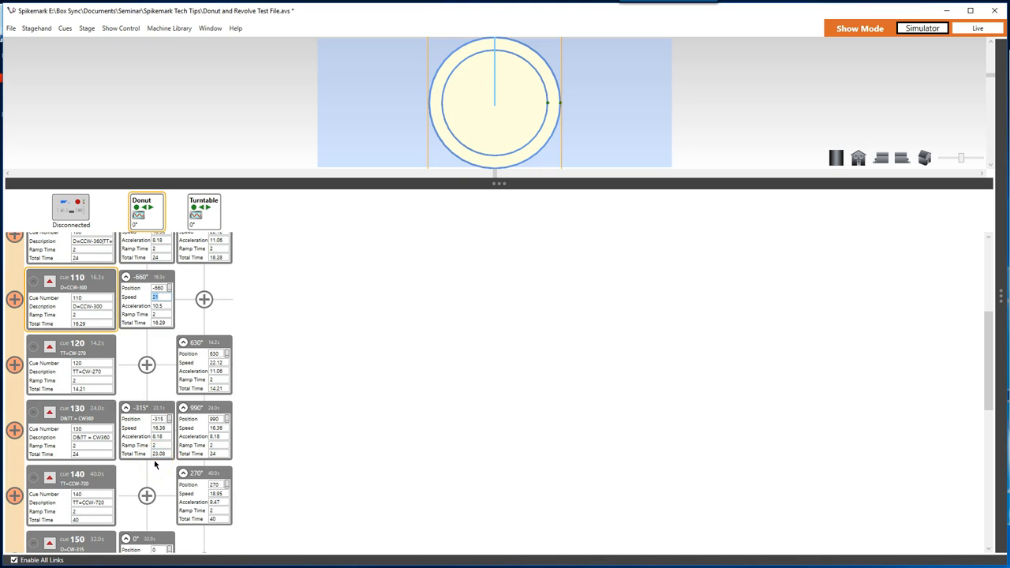
Change cue 130's donut position from -315° to -300°
left_click(162, 419)
left_click(163, 419)
key("BackSpace")
type("00")
key("Tab")
scroll(166, 467, "down", 2)
scroll(166, 467, "down", 2)
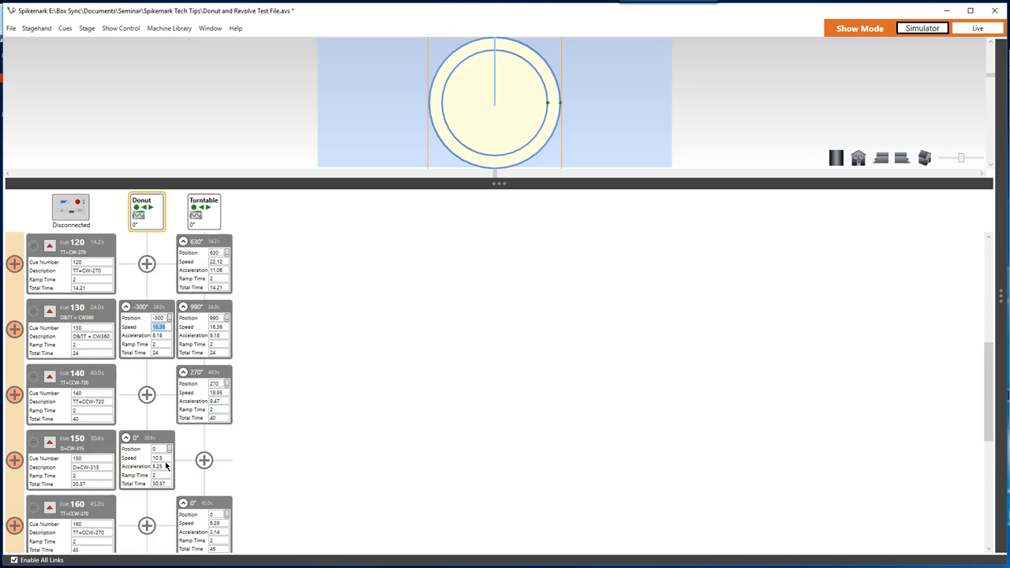
scroll(166, 467, "down", 2)
scroll(166, 467, "down", 2)
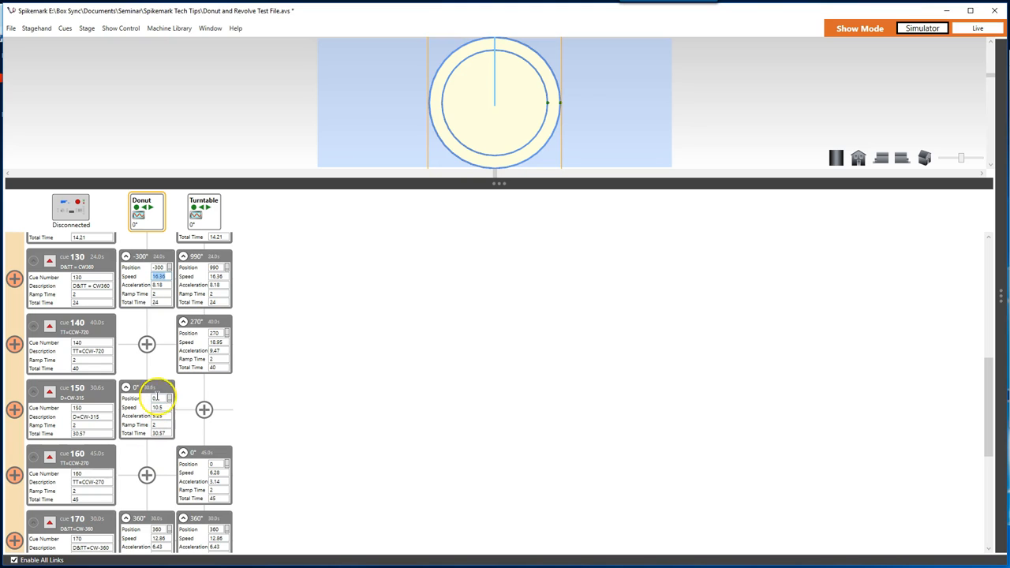
Set cue 150's donut position to 15°
left_click(159, 397)
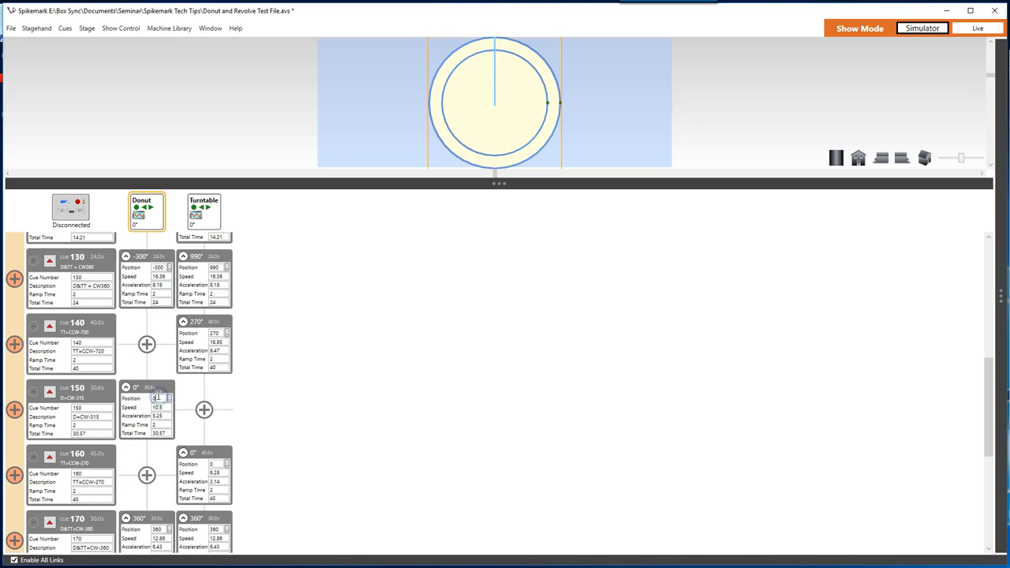
type("13")
key("Tab")
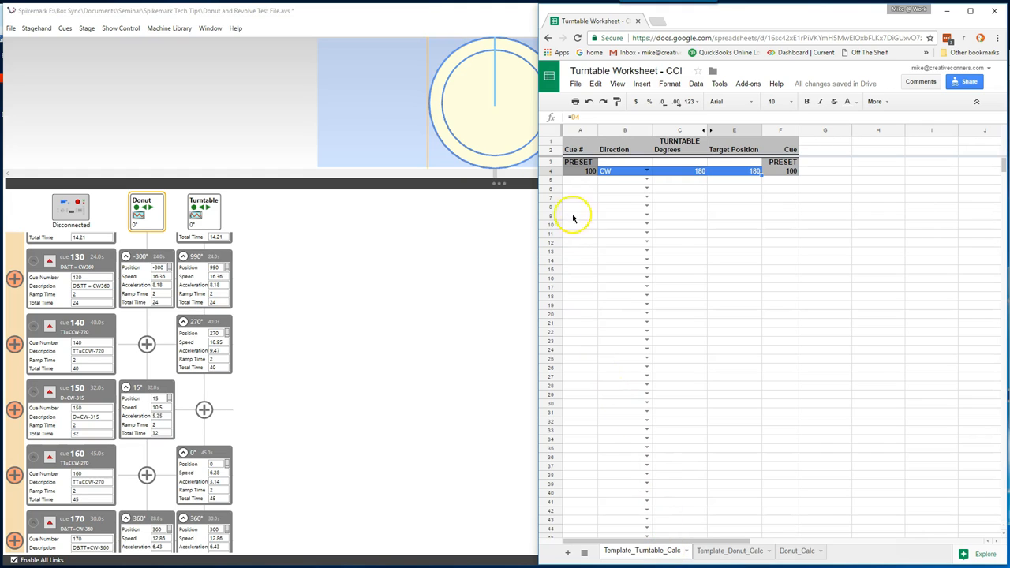
Enter cue 110 in row 5 as CCW 360 degrees so its target recalculates to -180
left_click(586, 182)
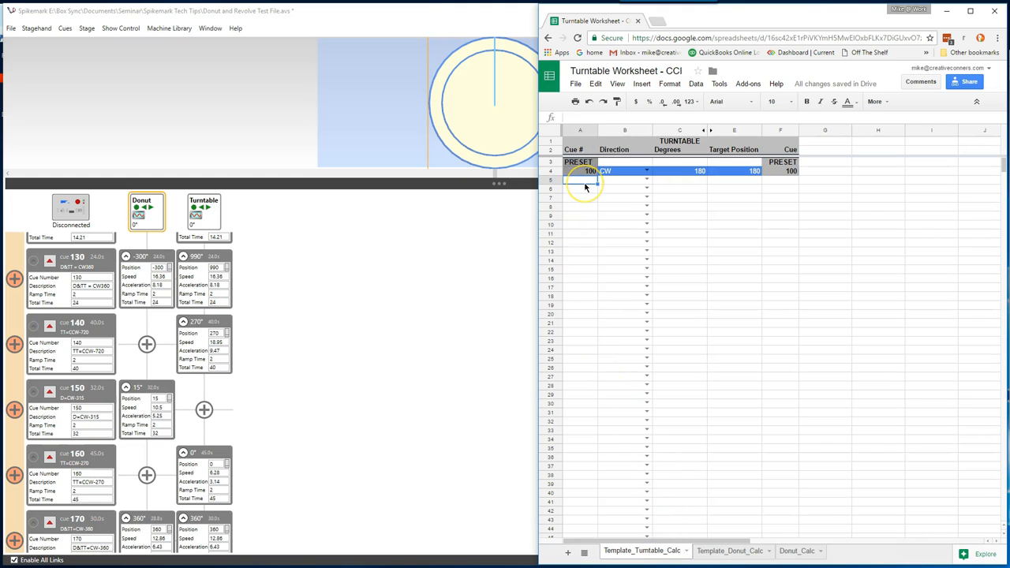
type("110")
key("Tab")
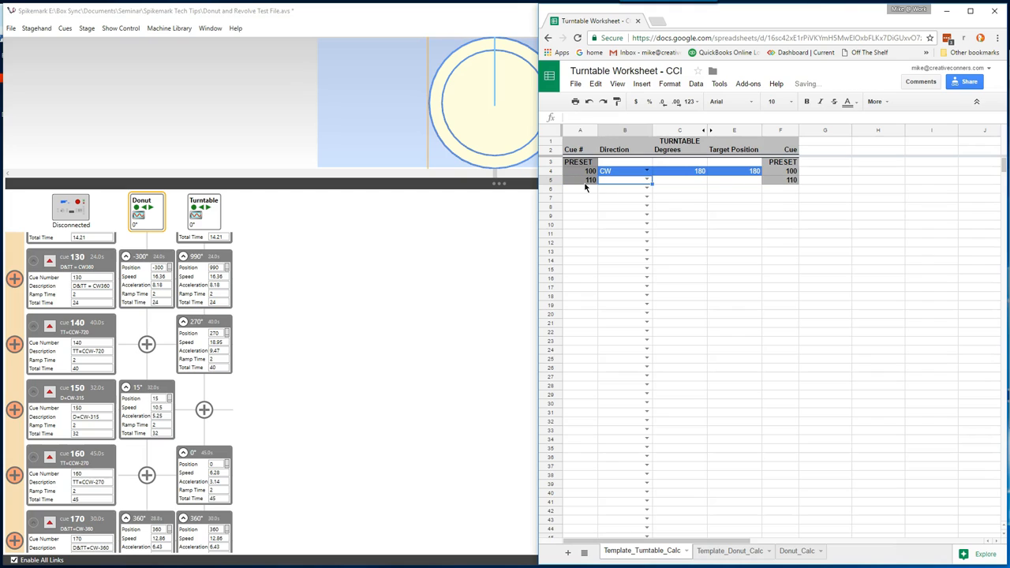
left_click(647, 181)
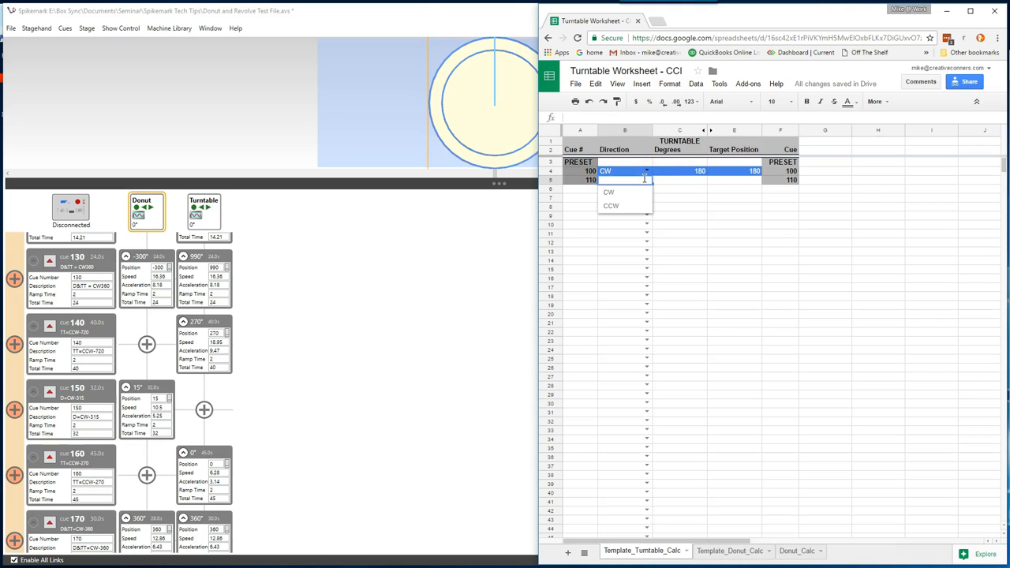
left_click(623, 206)
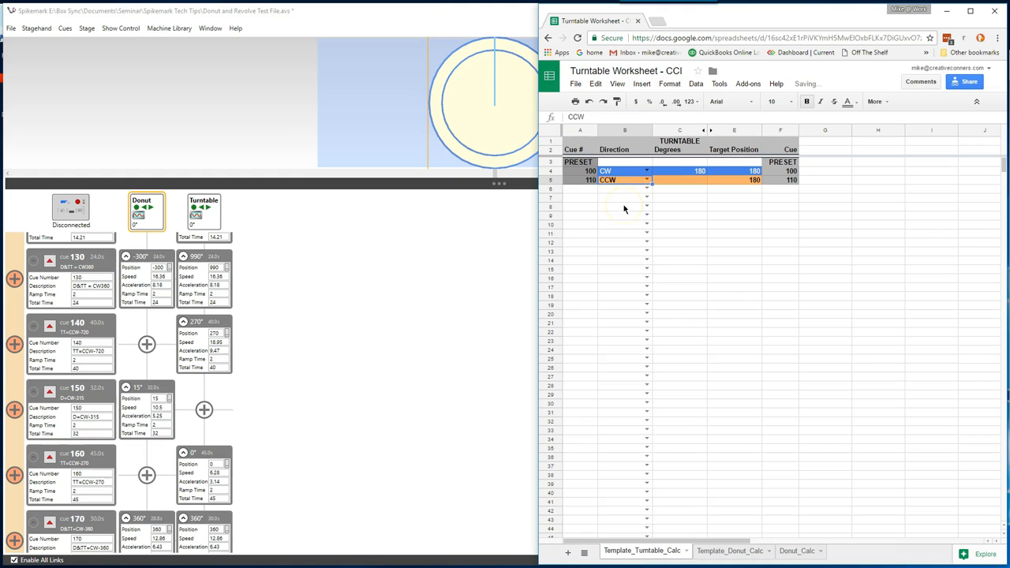
key("Tab")
left_click(677, 183)
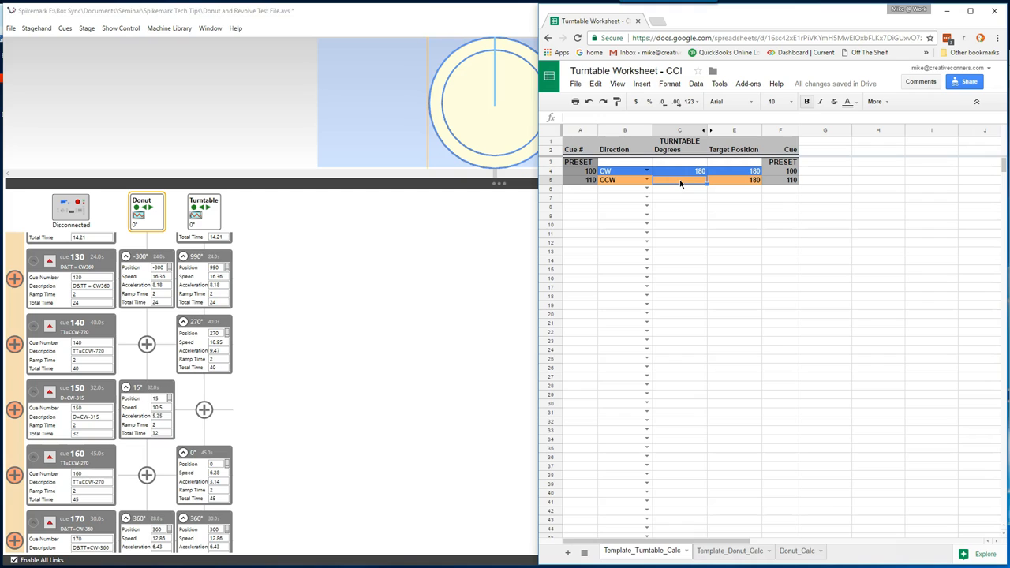
type("360")
left_click(645, 181)
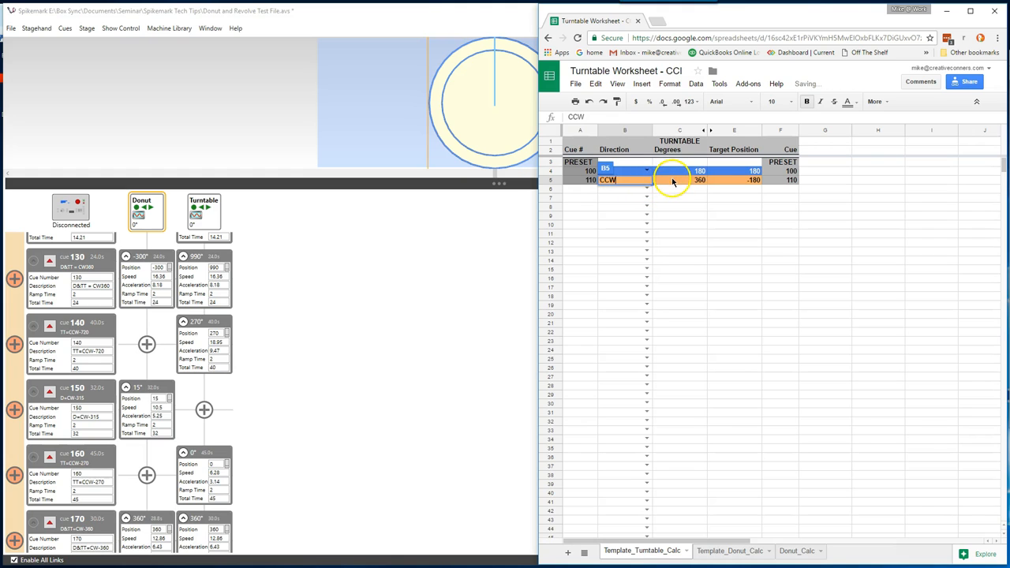
left_click(678, 181)
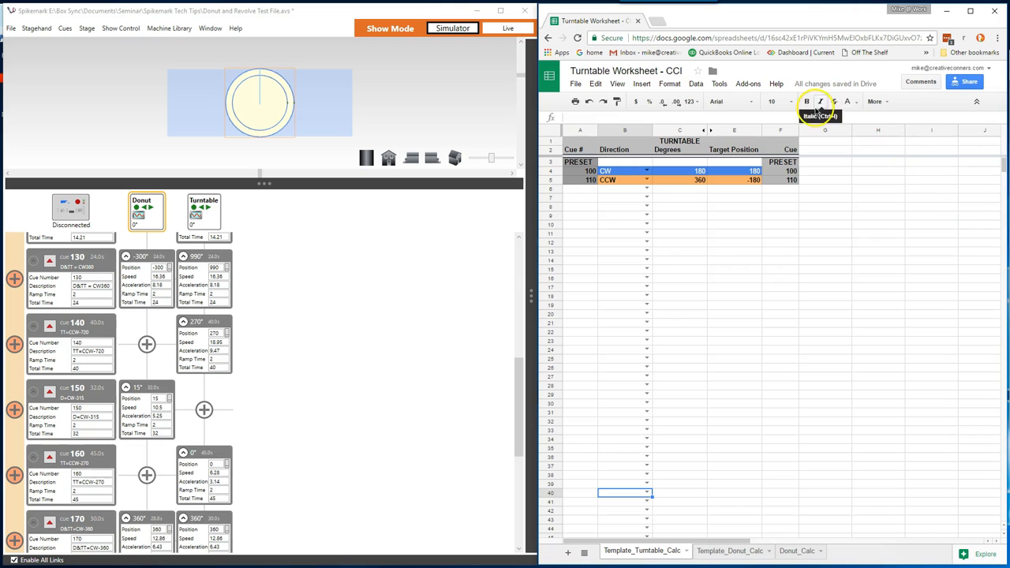
From the Donut_Calc sheet, set donut cues 110, 130 and 150 to -675°, -315° and 0°
left_click(791, 553)
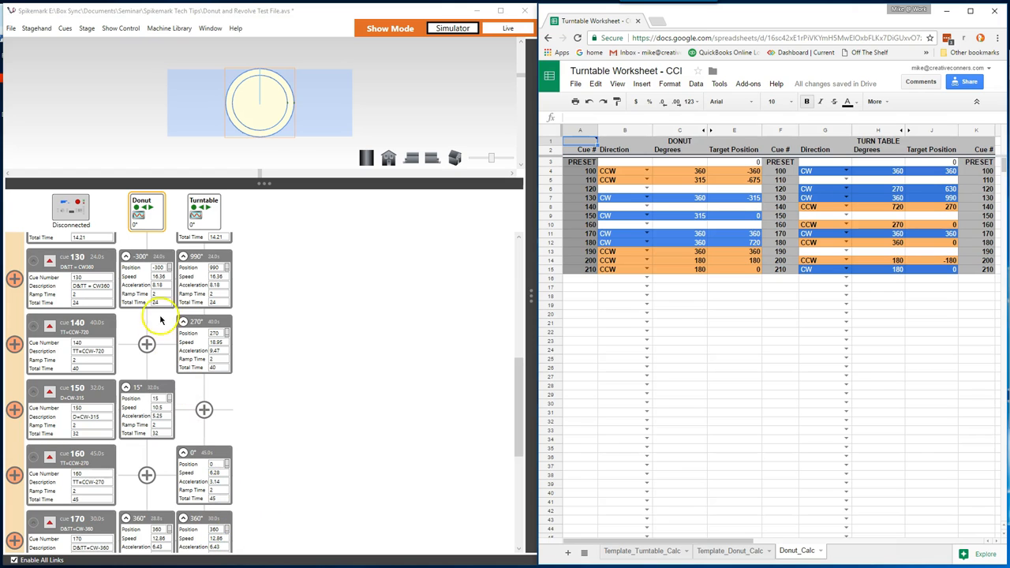
scroll(163, 283, "up", 3)
scroll(163, 283, "up", 2)
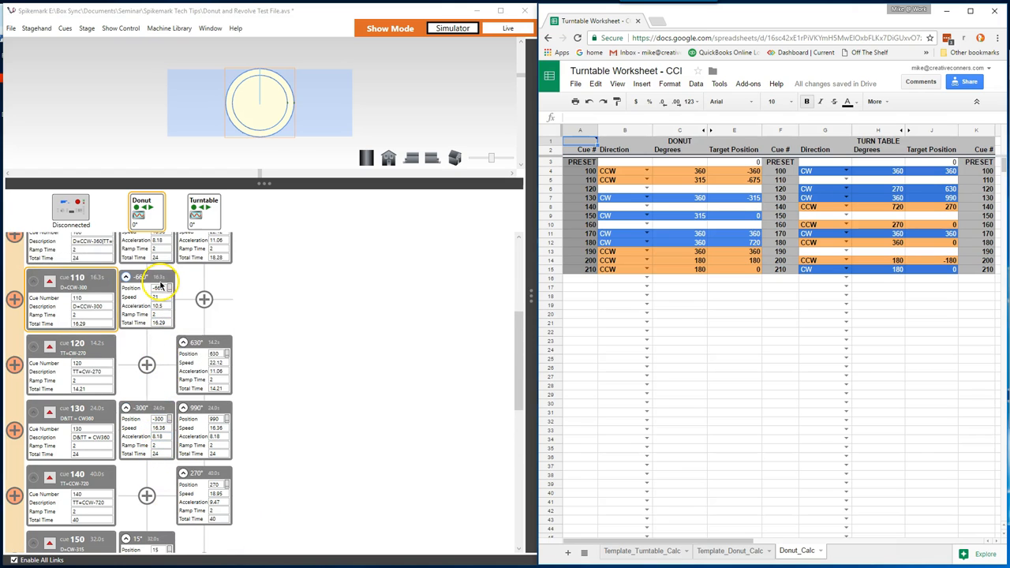
double_click(159, 287)
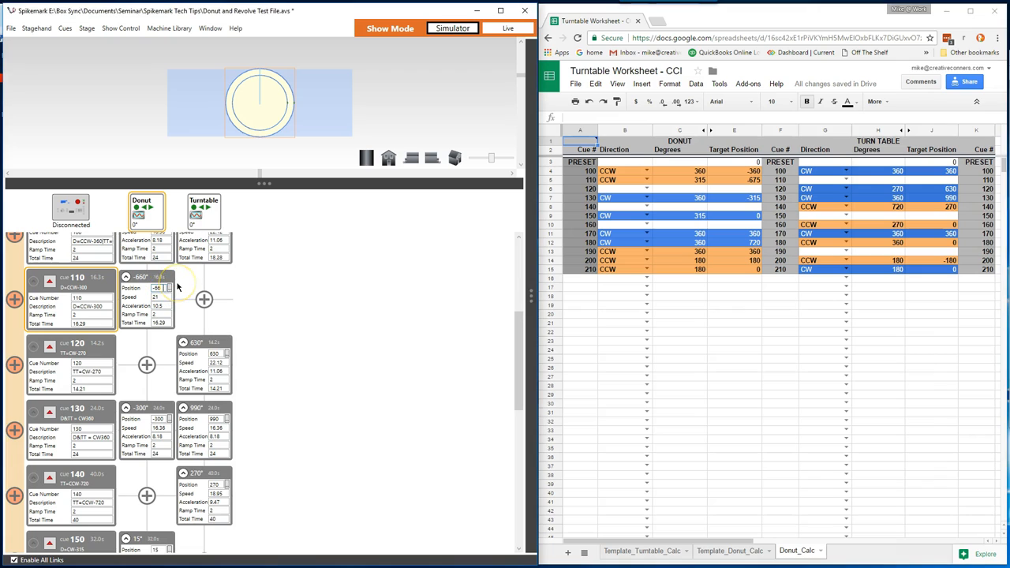
type("-675")
double_click(158, 418)
type("-3")
type("15")
key("Tab")
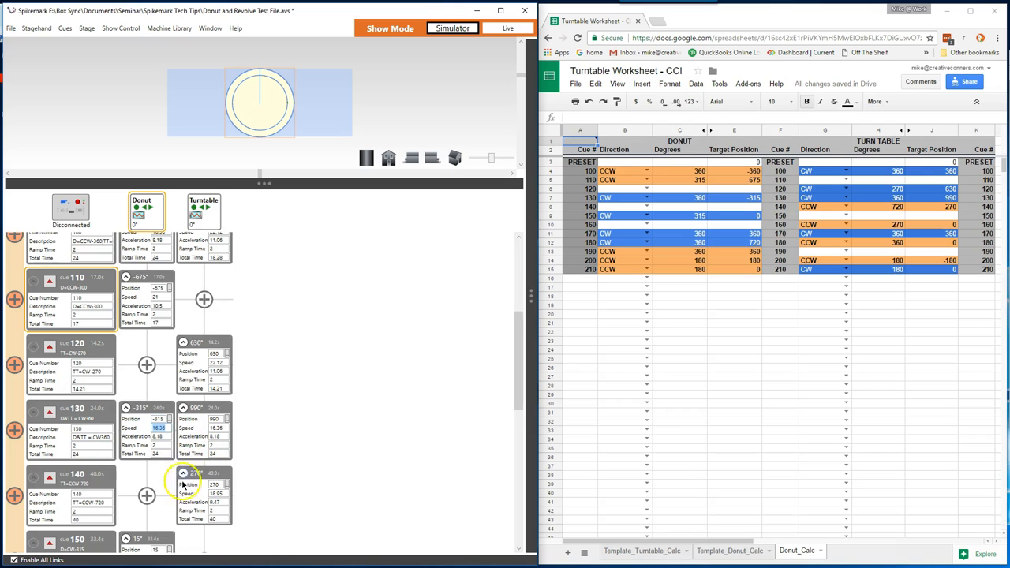
scroll(175, 503, "down", 1)
scroll(175, 503, "down", 1)
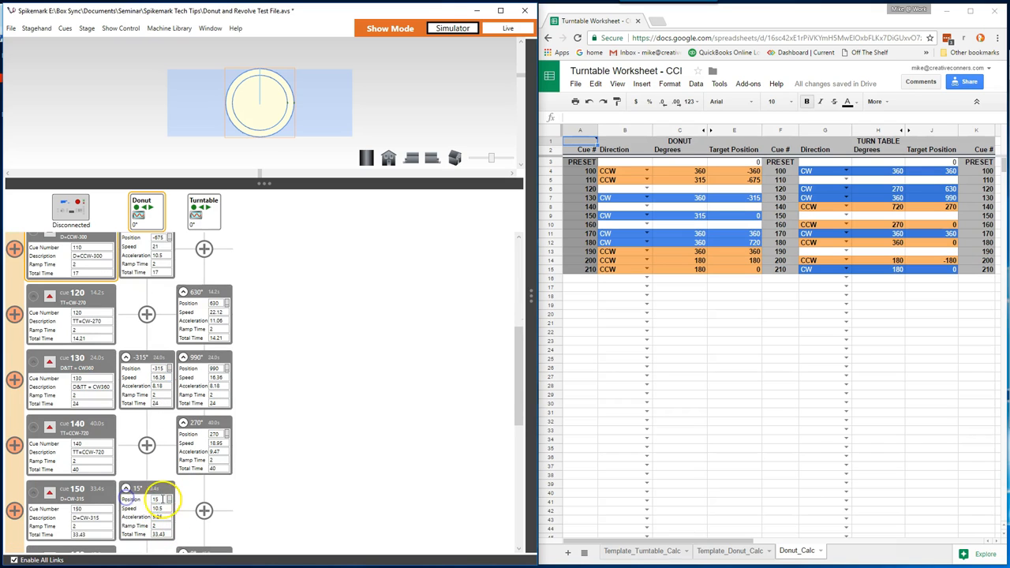
left_click(154, 501)
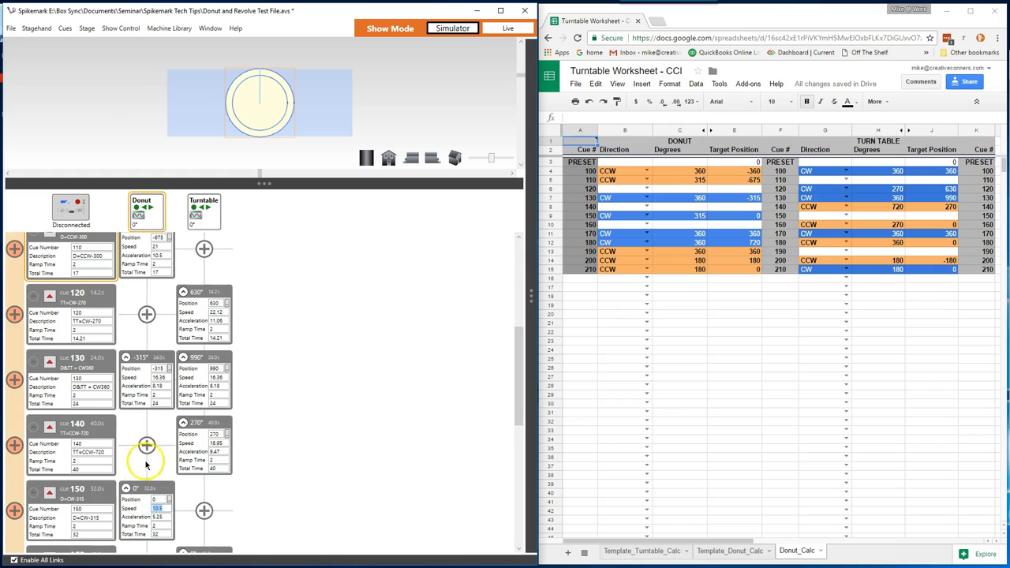
scroll(146, 465, "up", 3)
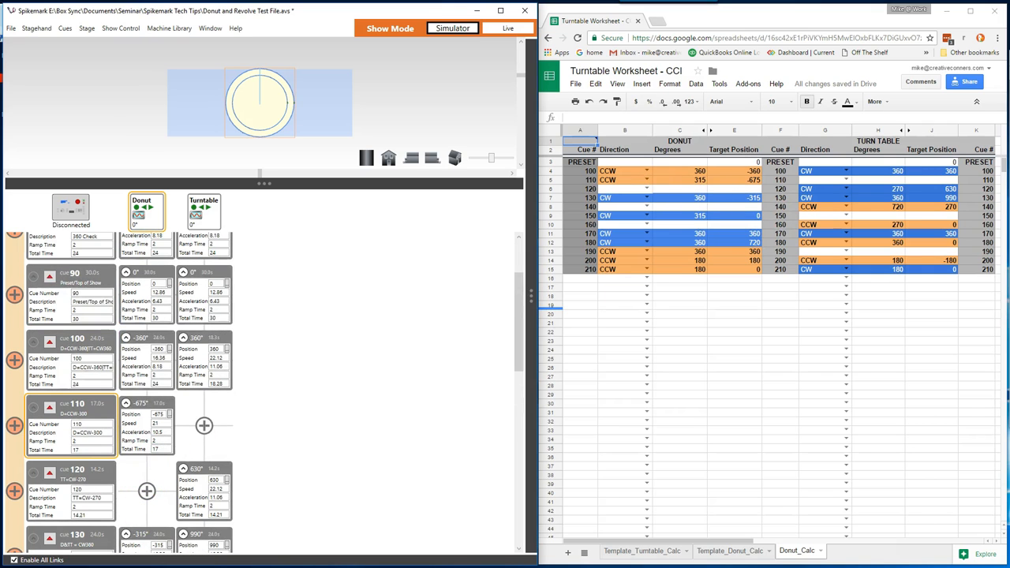
scroll(146, 394, "down", 2)
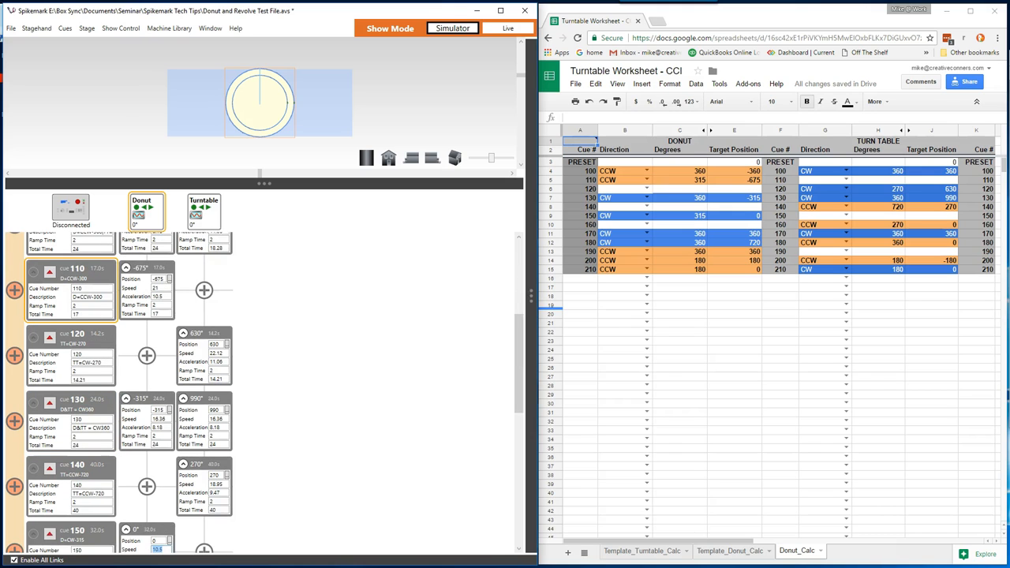
Change cue 110's donut direction in Donut_Calc to CW, recalculating its target to -45
left_click(647, 180)
left_click(623, 208)
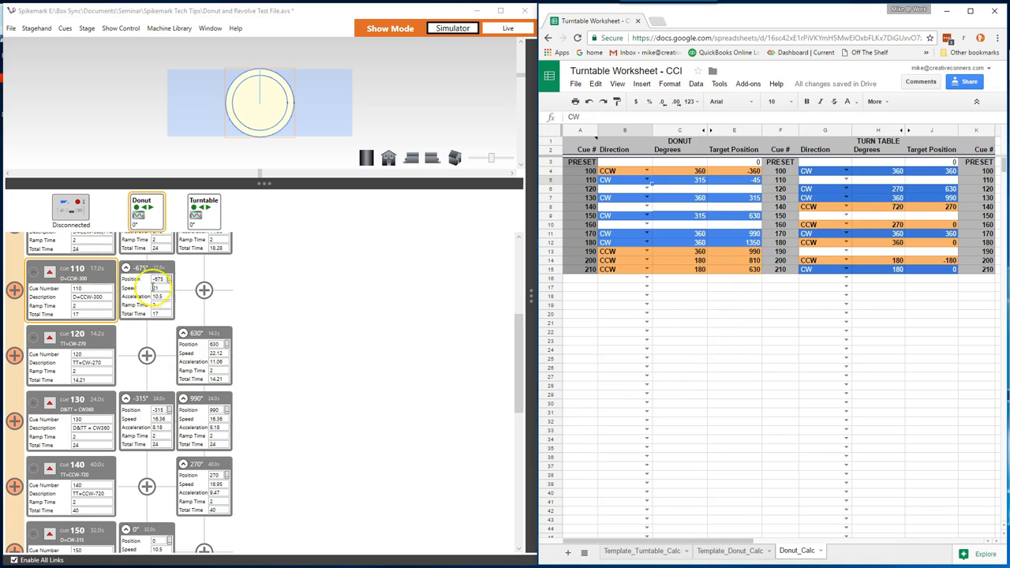
type("-4")
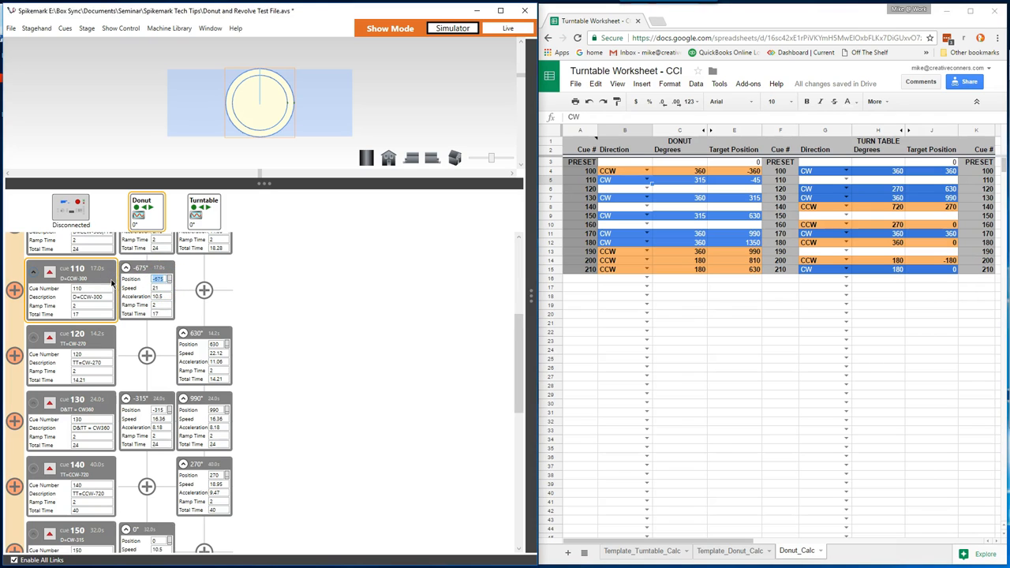
type("5")
Retarget donut cues 110, 130 and 150 to -45°, 315° and 630°
key("Tab")
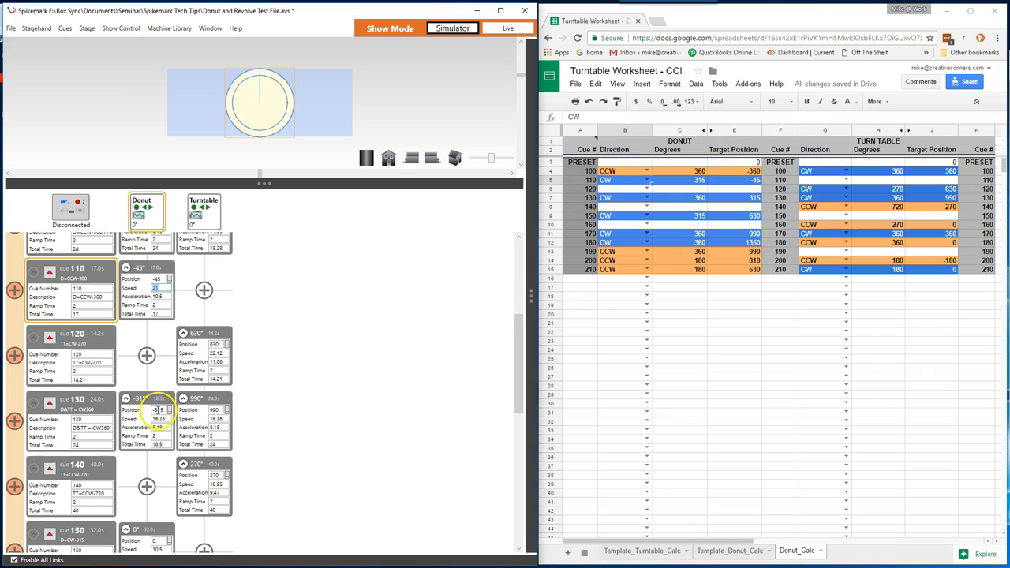
double_click(155, 410)
key("Tab")
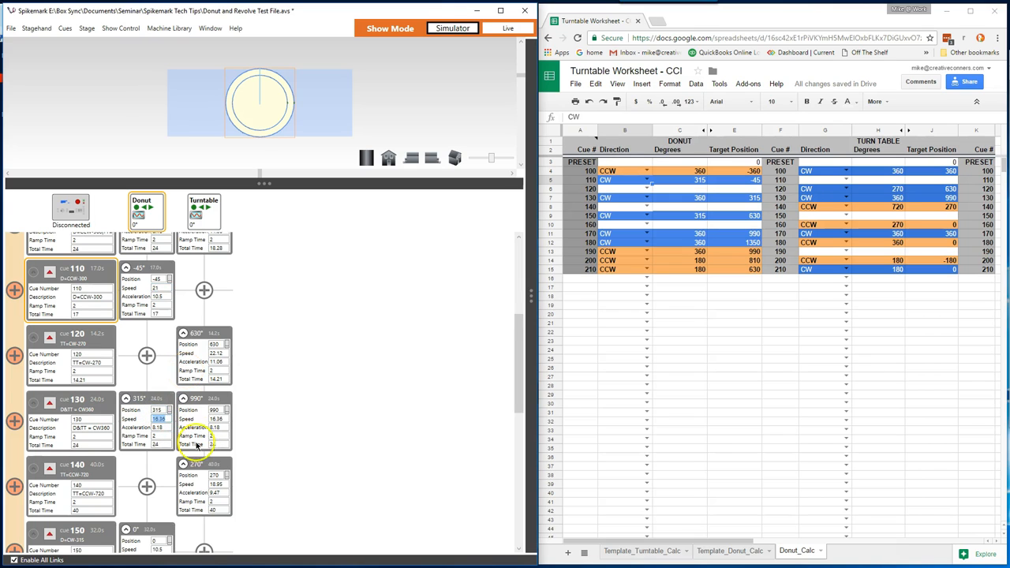
scroll(155, 526, "down", 1)
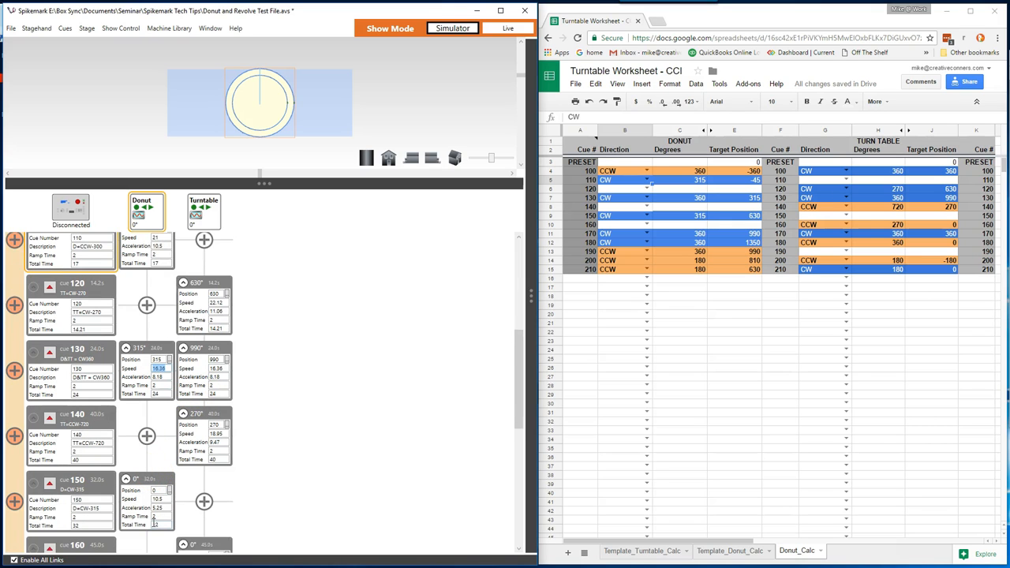
scroll(155, 526, "down", 1)
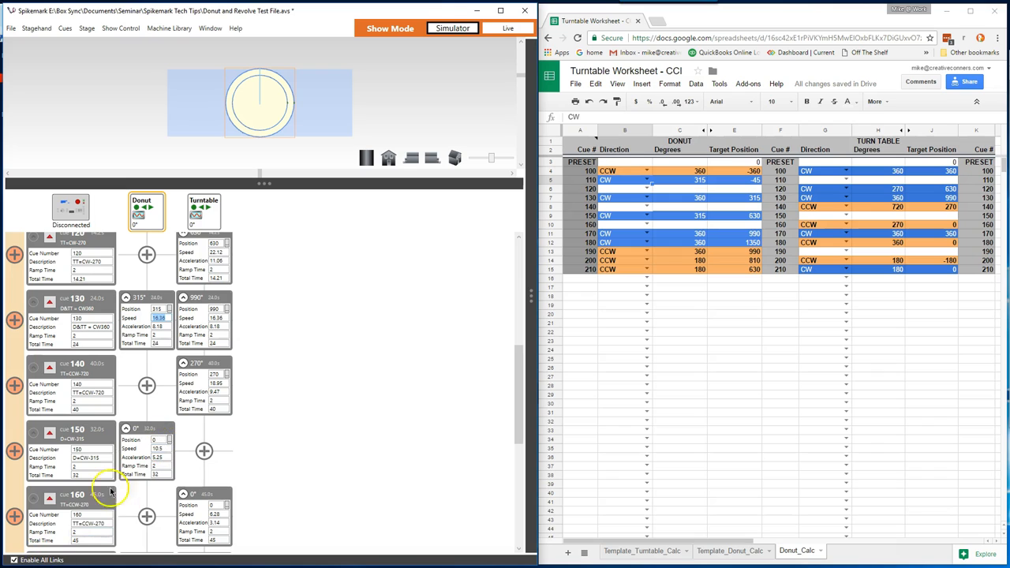
double_click(156, 438)
type("30")
key("Tab")
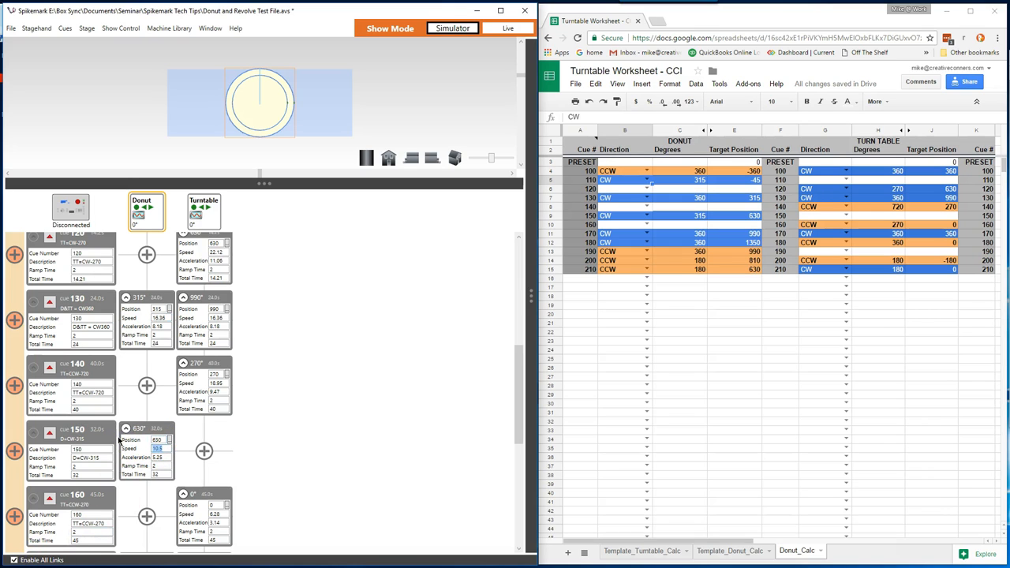
scroll(119, 474, "down", 3)
Retarget donut cues 170 and 180 to 990° and 1,350°
double_click(160, 470)
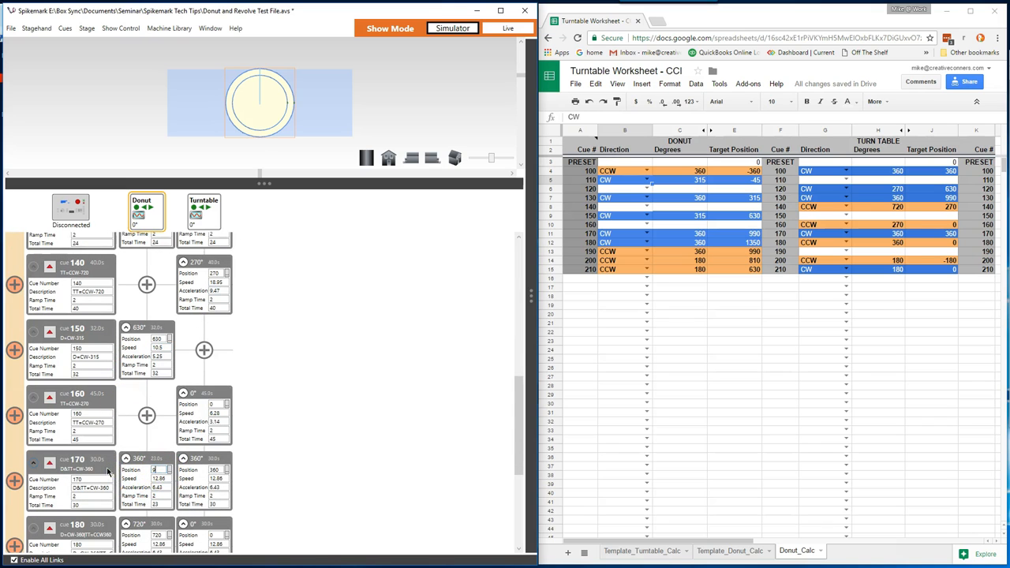
type("990")
key("Tab")
scroll(347, 331, "down", 2)
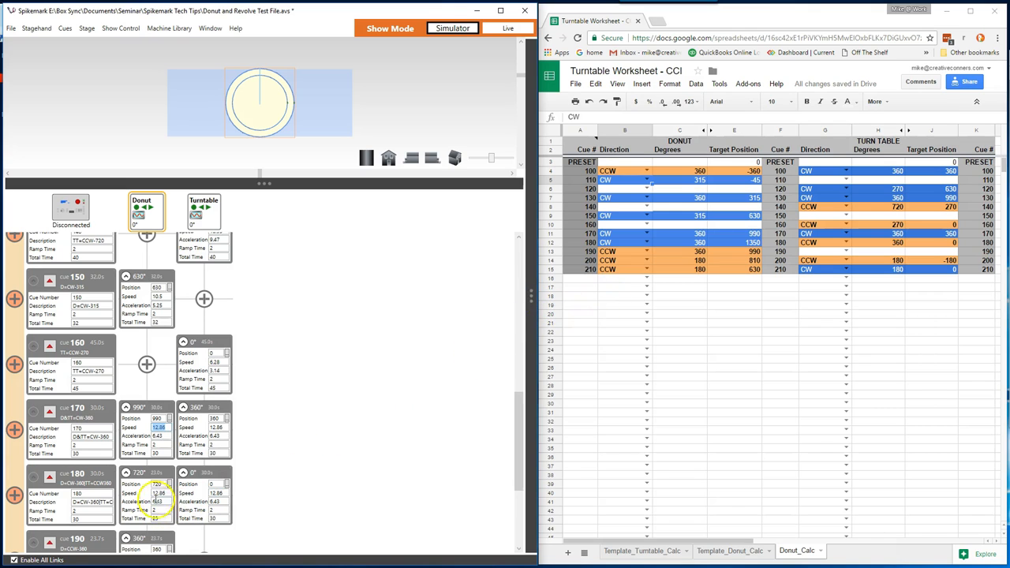
double_click(160, 484)
type("1350")
key("Tab")
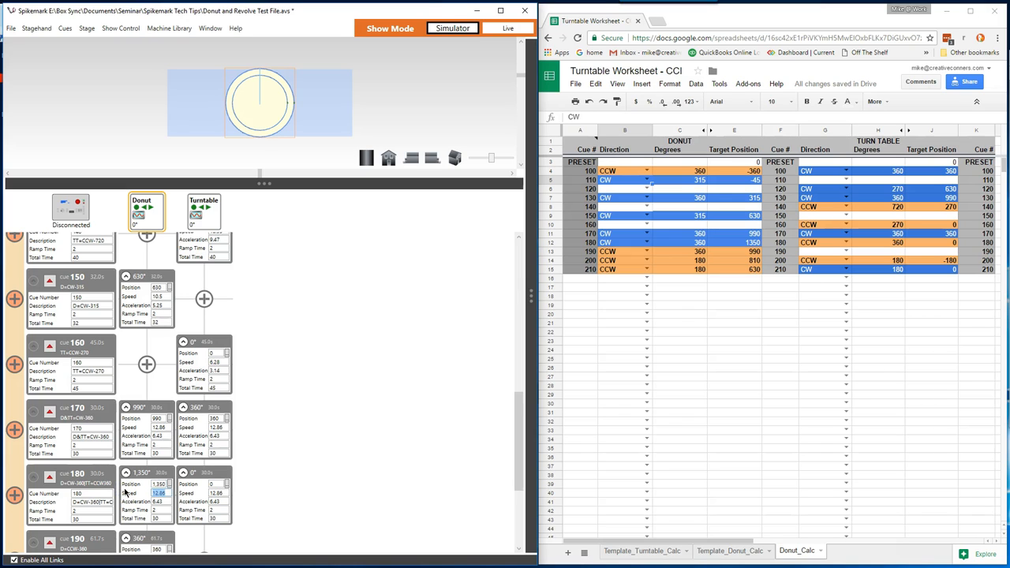